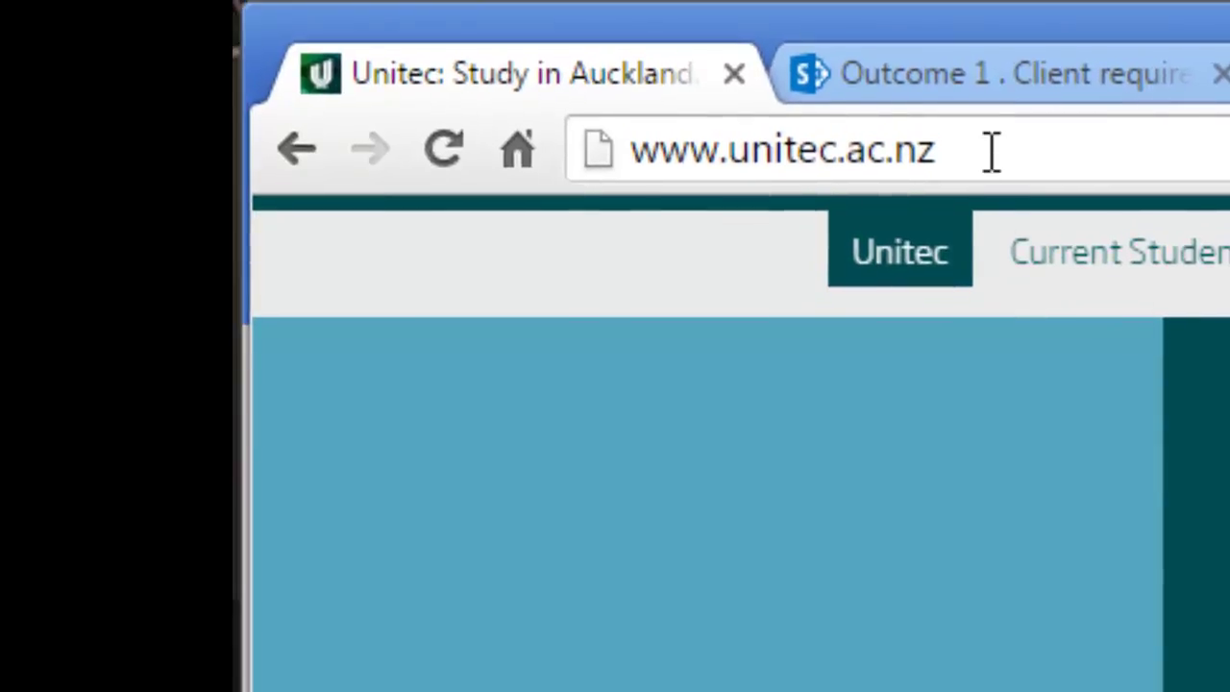
- Replace the Unitec address with myarchicad.com to load the MyArchiCAD home page
drag(942, 154, 758, 159)
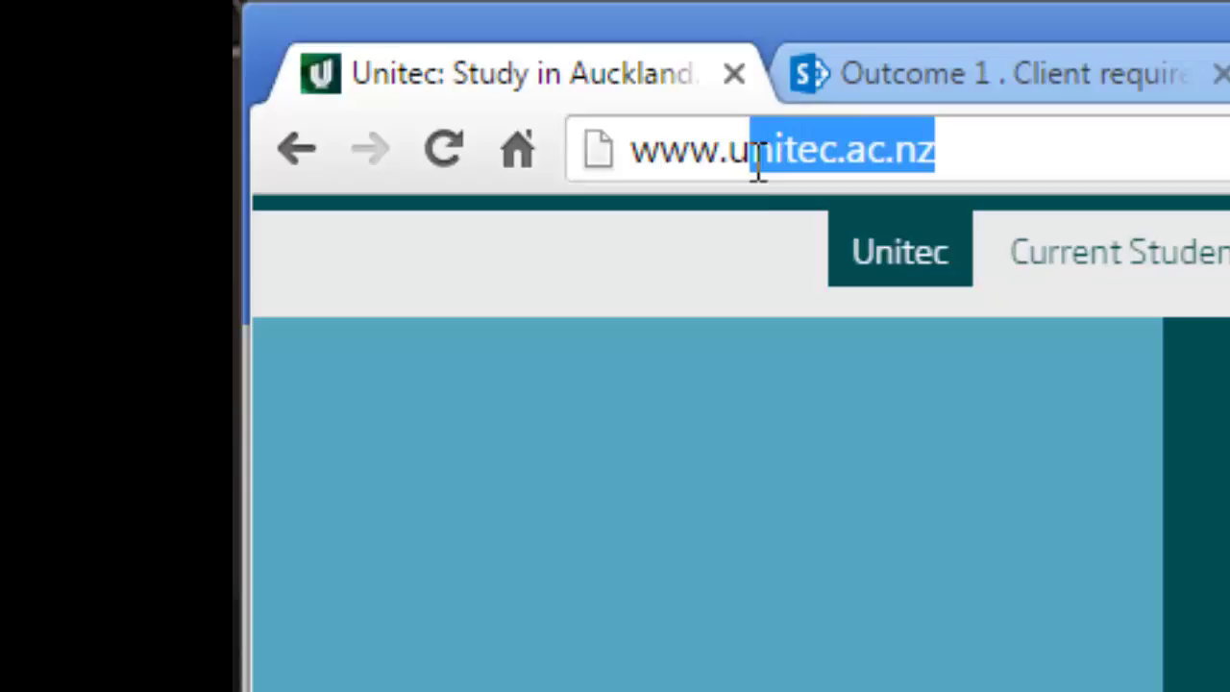
key(BackSpace)
key(BackSpace)
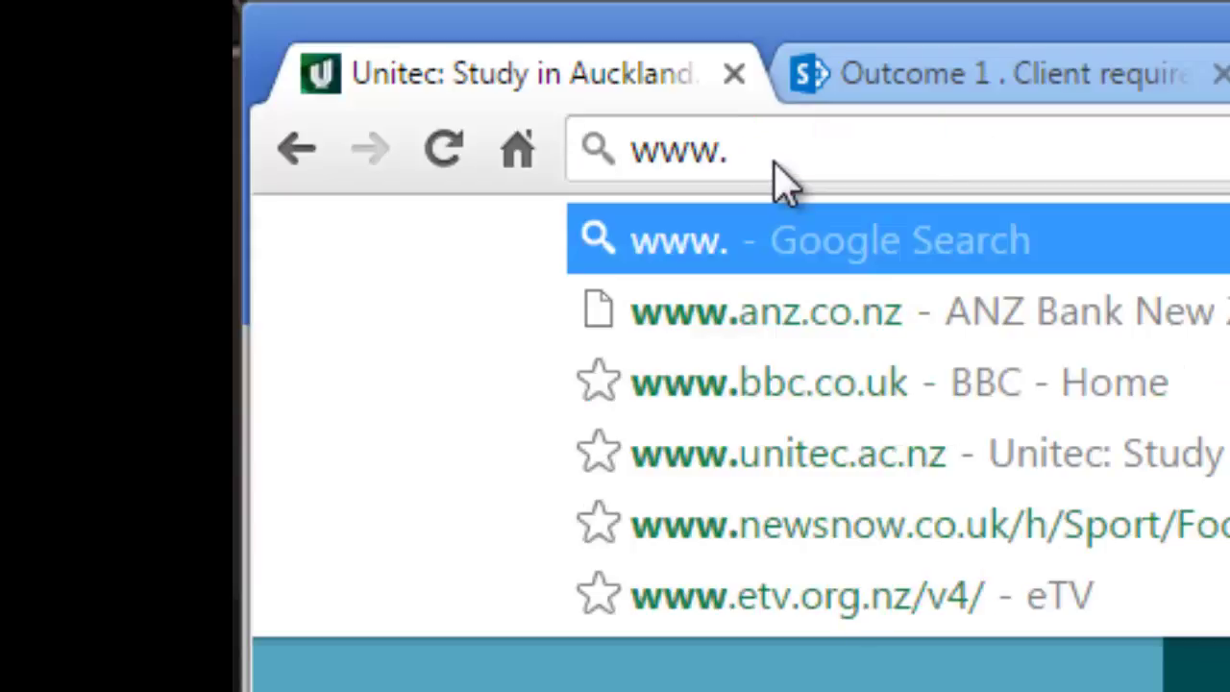
text(myarchi)
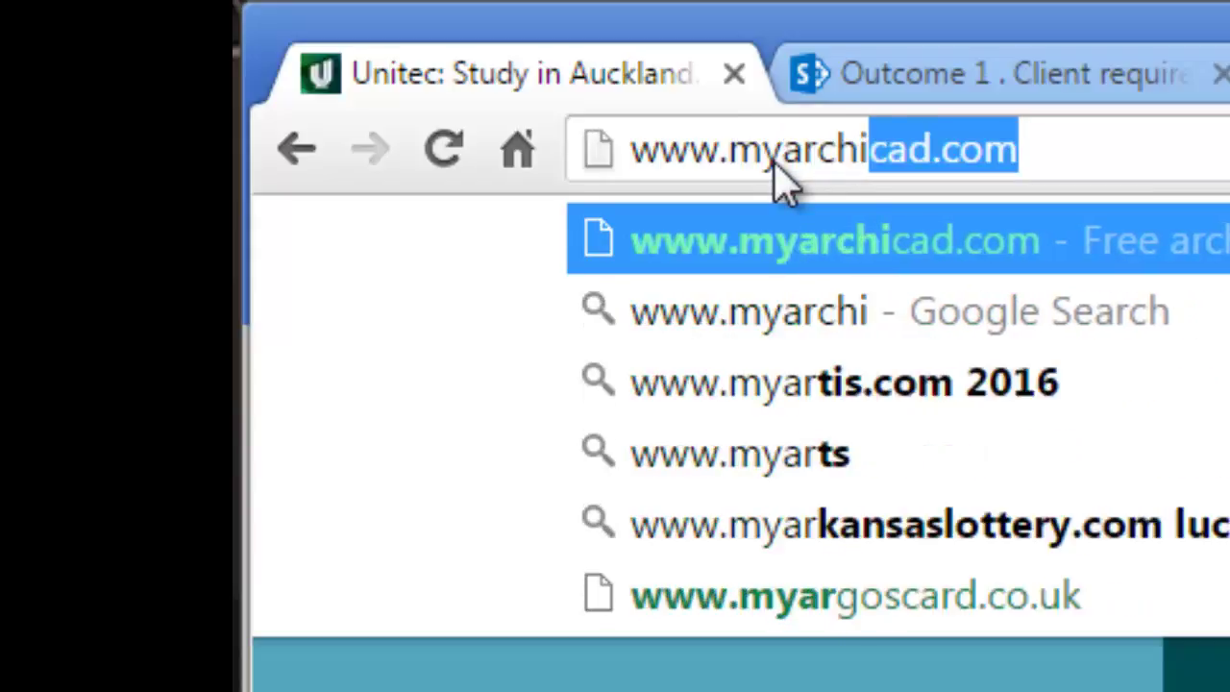
text(cad)
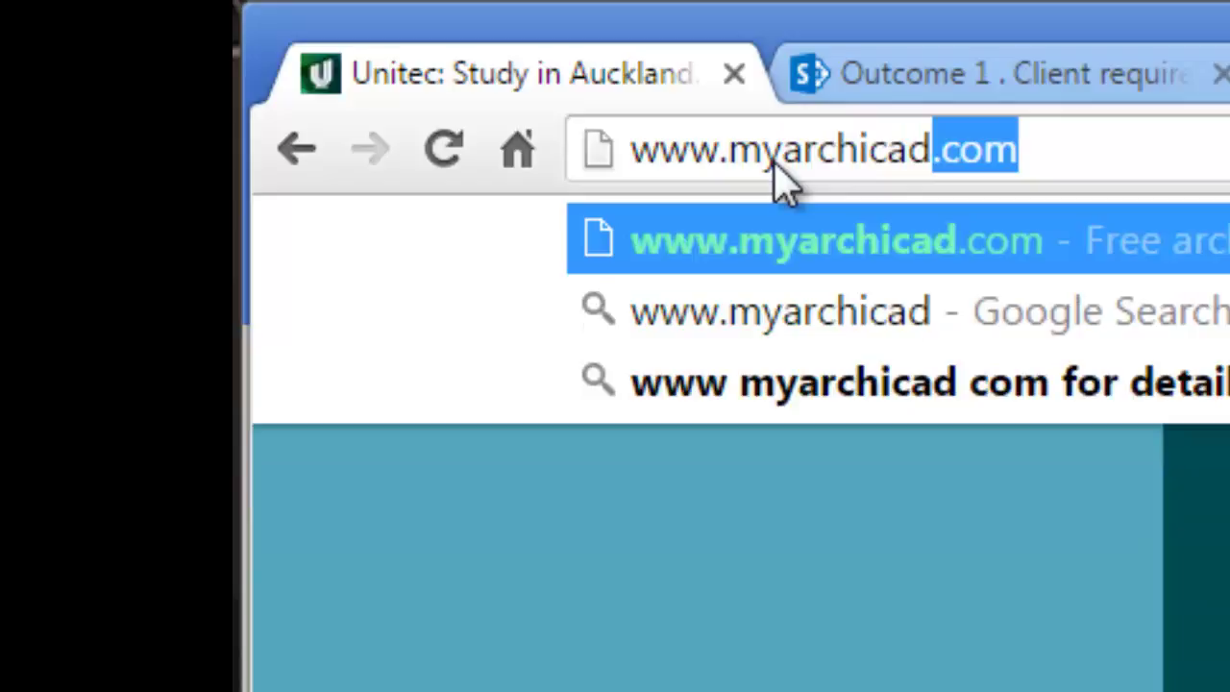
key(Return)
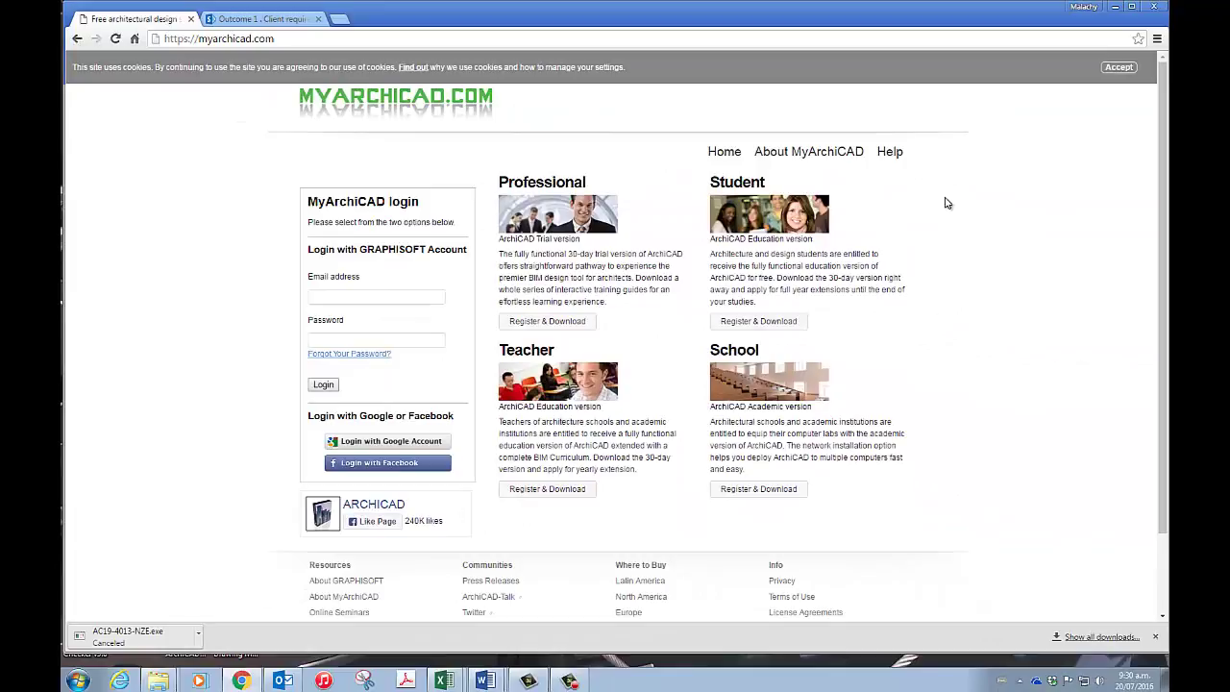
- Open the Register & Download form and set the country to New Zealand
click(759, 322)
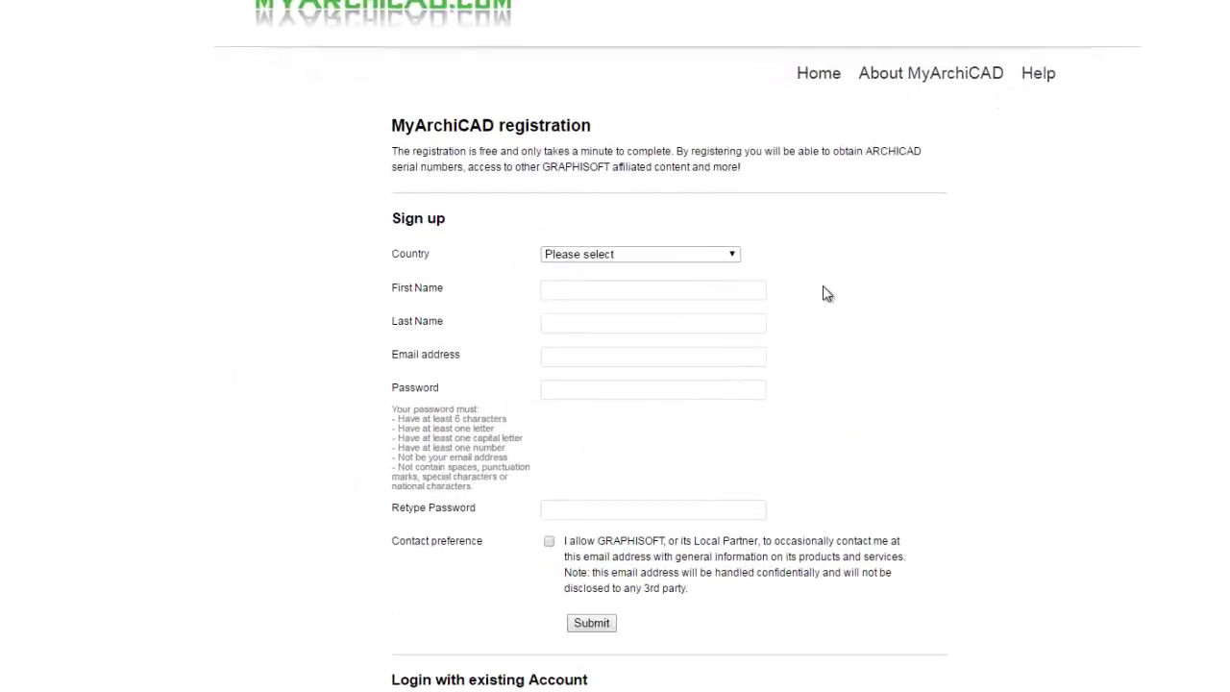
click(659, 287)
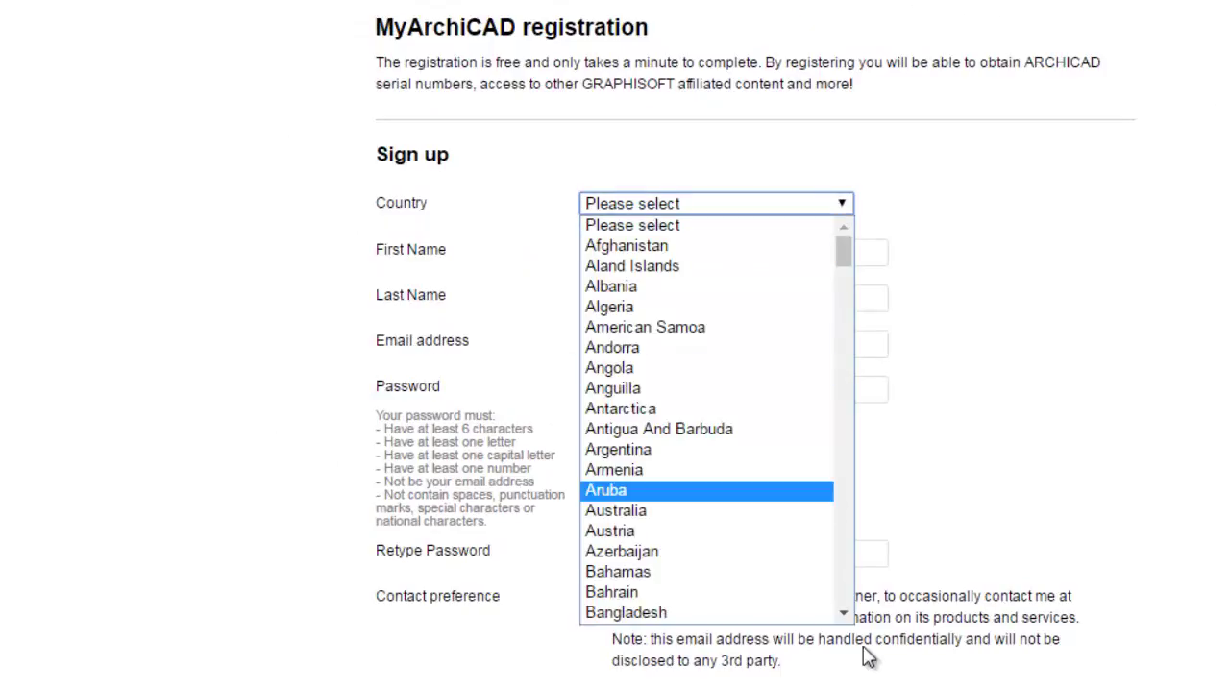
scroll(843, 576, down, 1)
scroll(843, 576, down, 5)
scroll(843, 576, down, 6)
scroll(844, 574, down, 6)
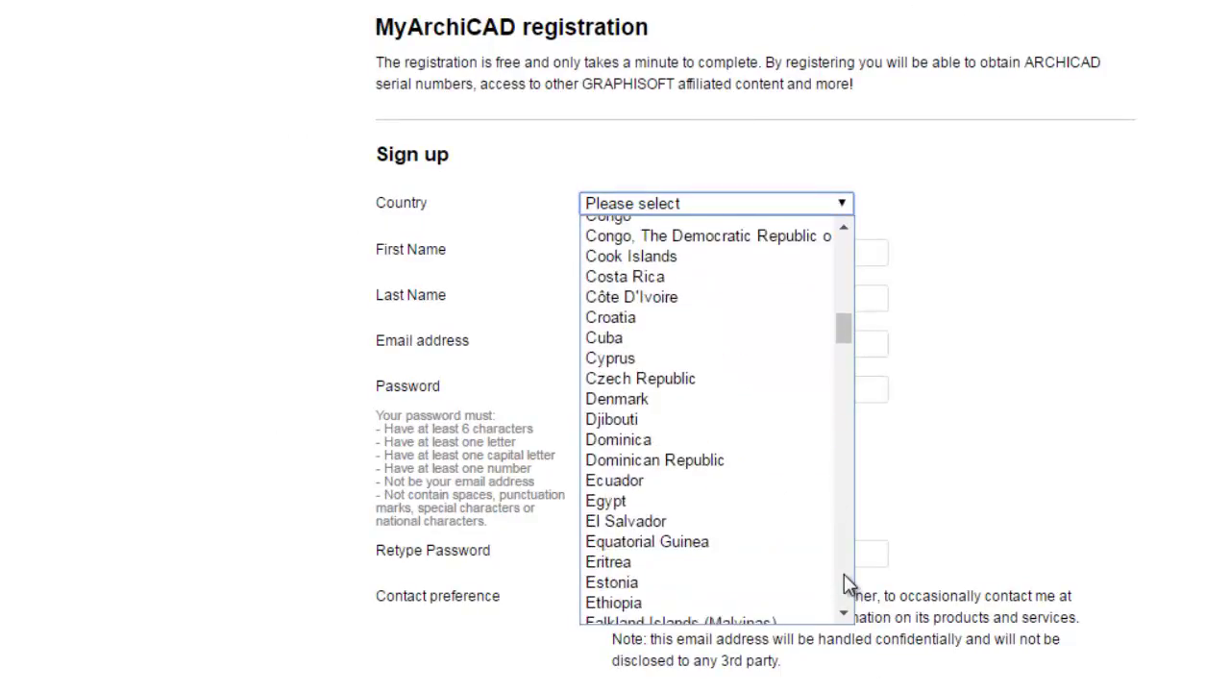
scroll(844, 574, down, 6)
scroll(843, 573, down, 6)
scroll(844, 573, down, 1)
scroll(843, 573, down, 5)
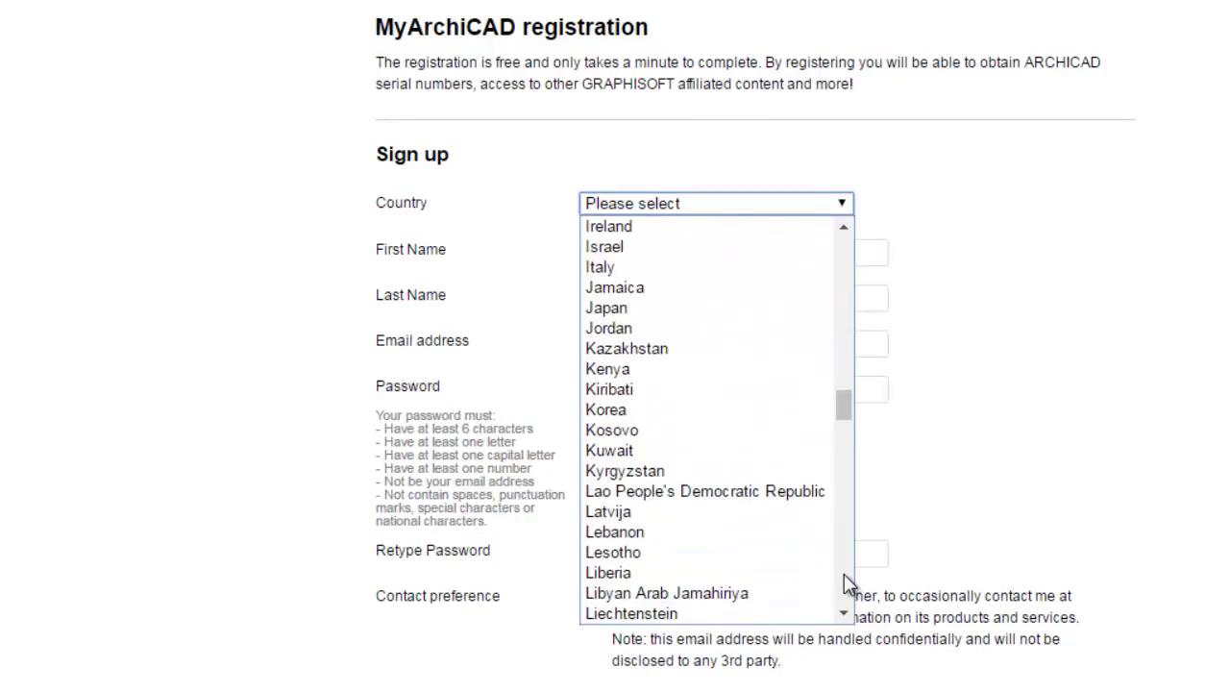
scroll(844, 573, down, 6)
scroll(844, 574, down, 6)
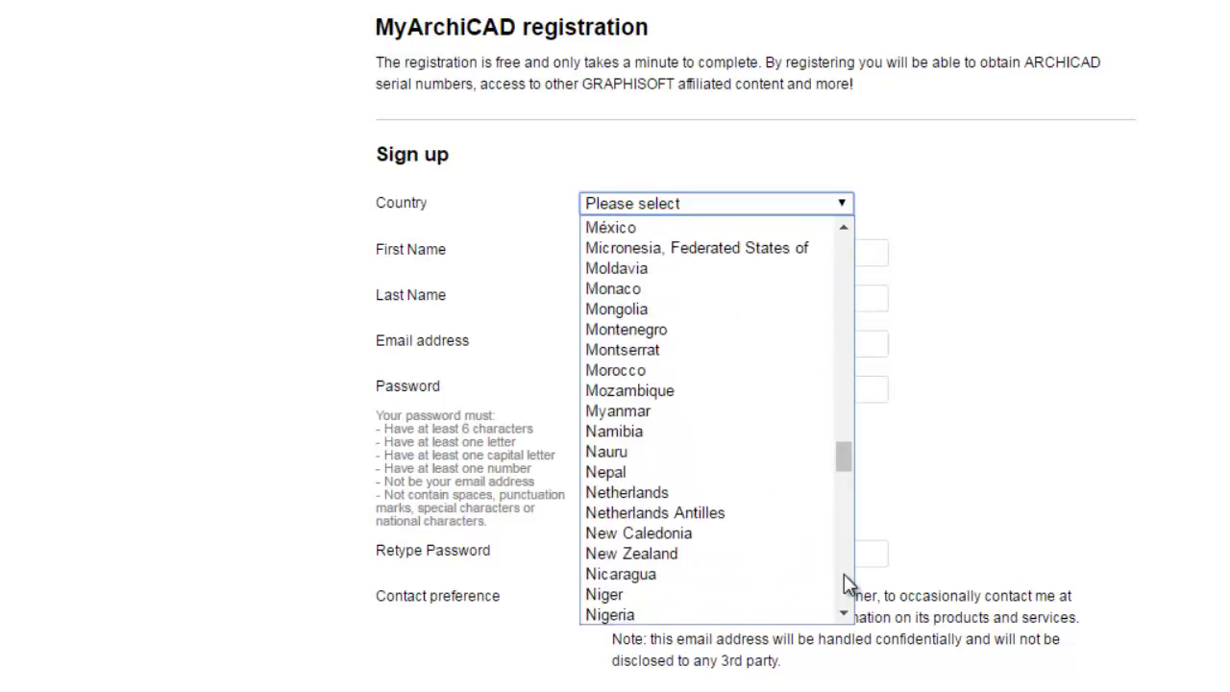
click(729, 553)
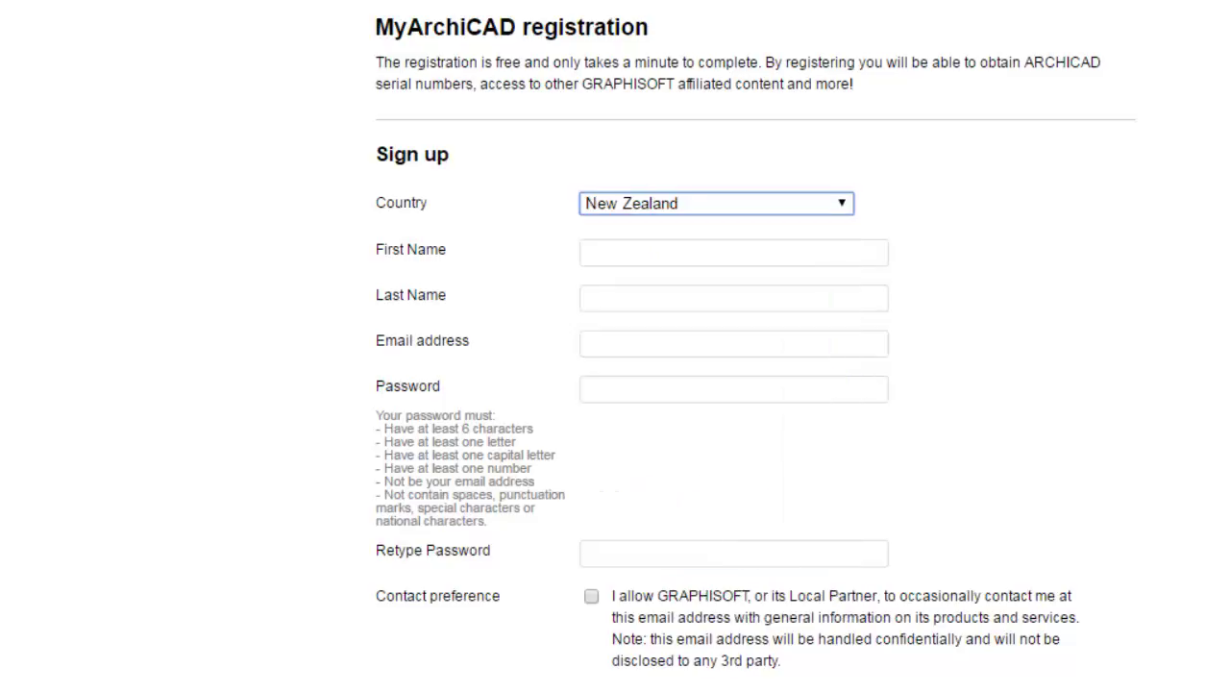
- Enter the user's first name and last name in the sign-up form
click(664, 250)
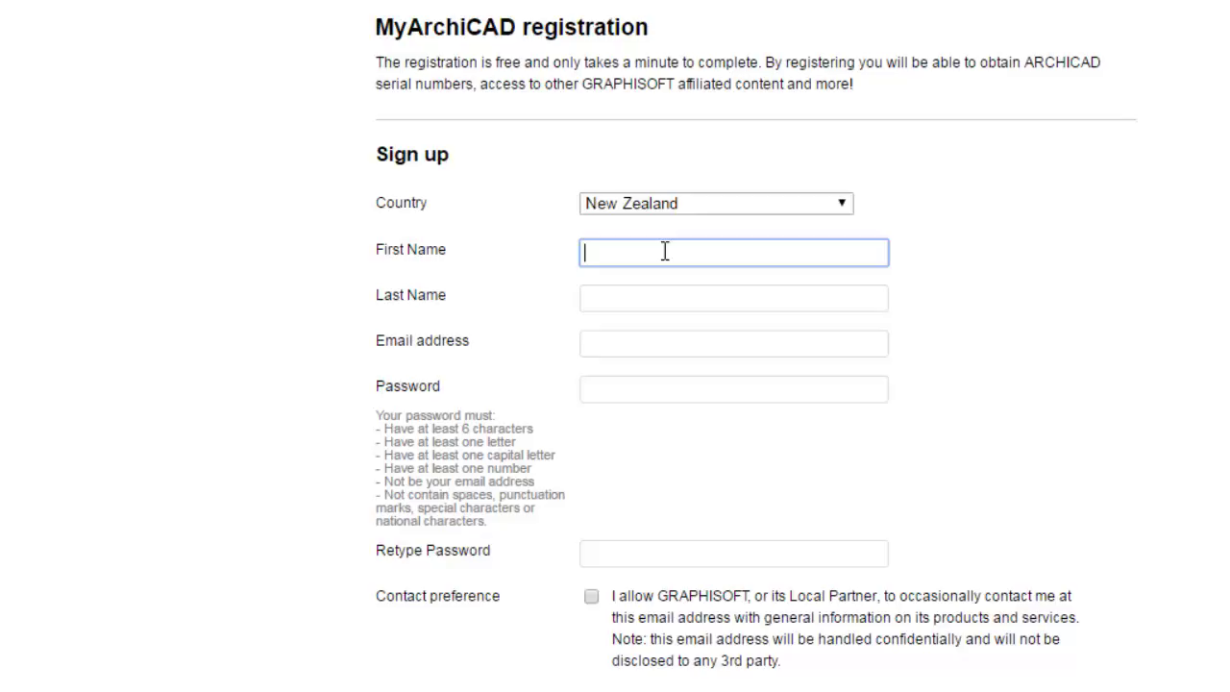
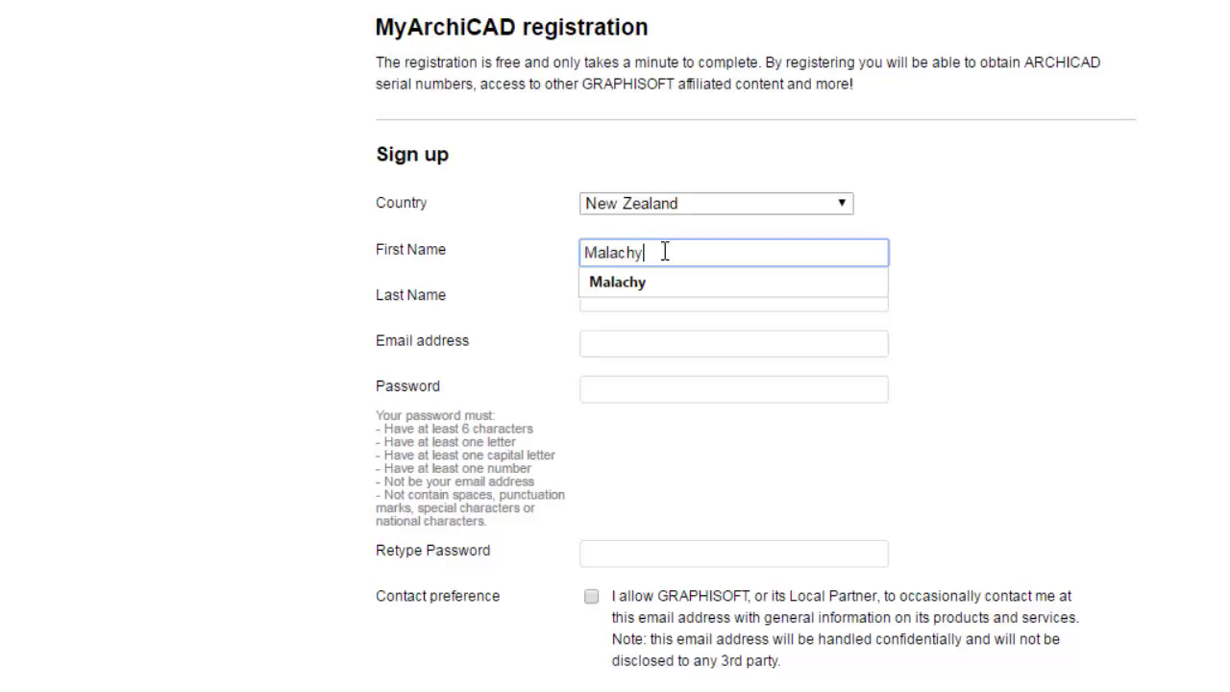
key(Tab)
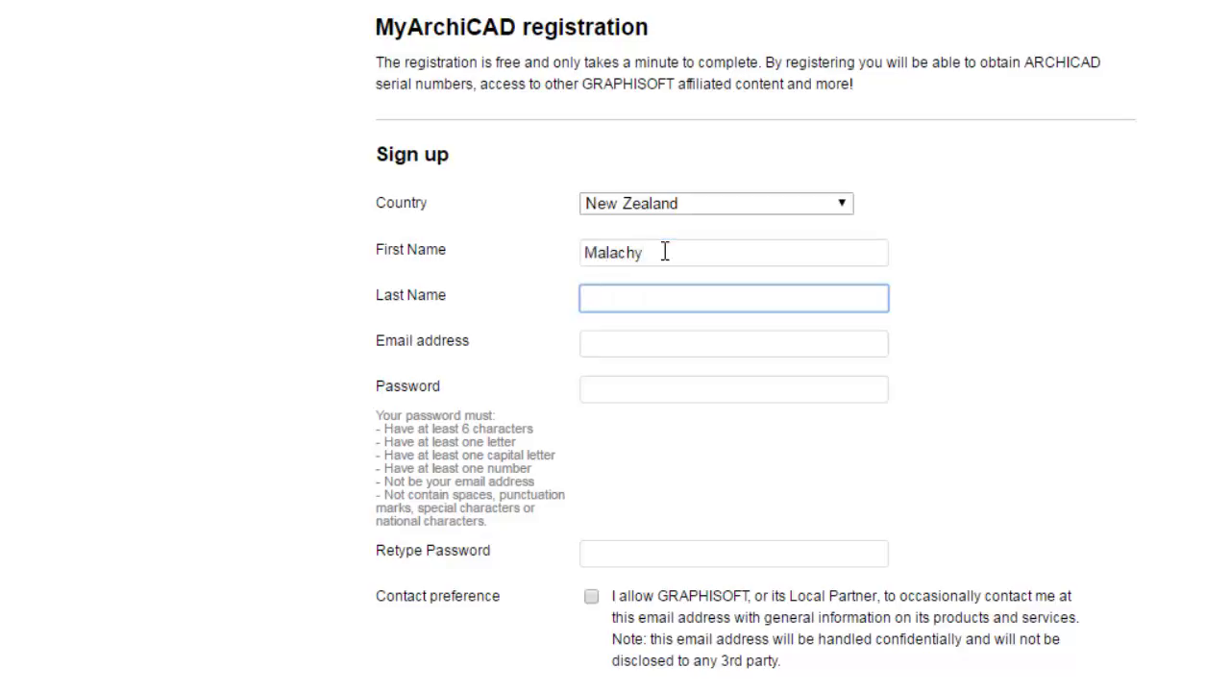
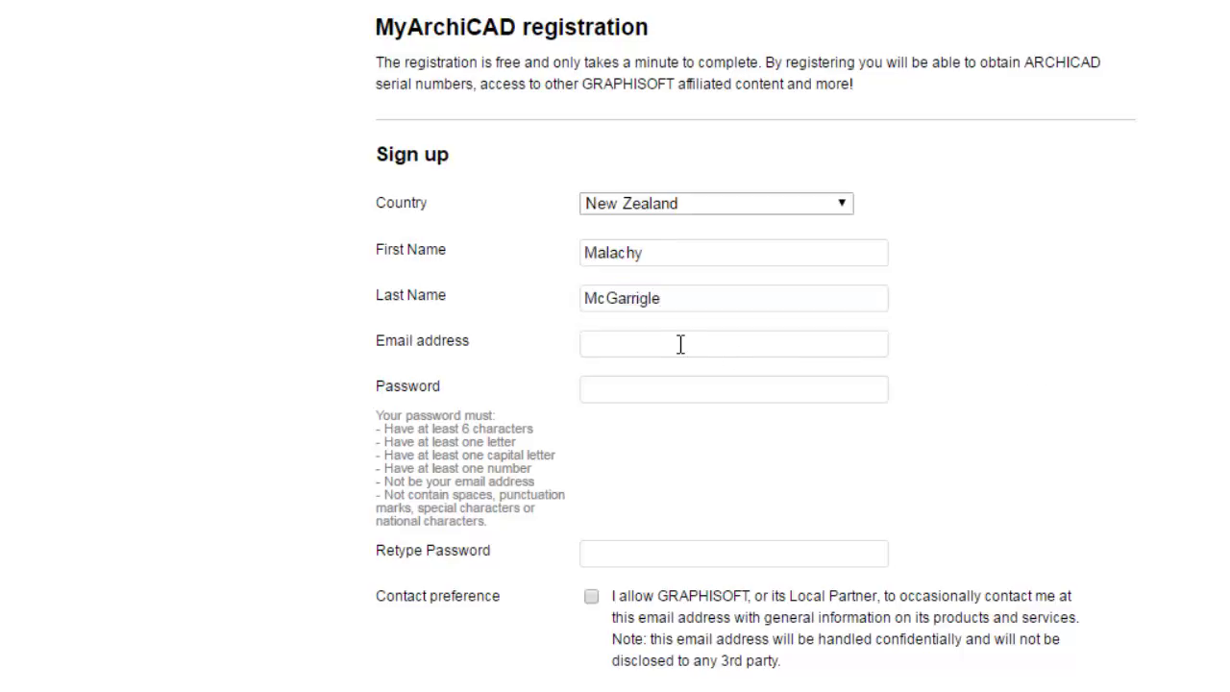
- Fill in the e-mail address from the autocomplete suggestion and enter the account password
click(672, 345)
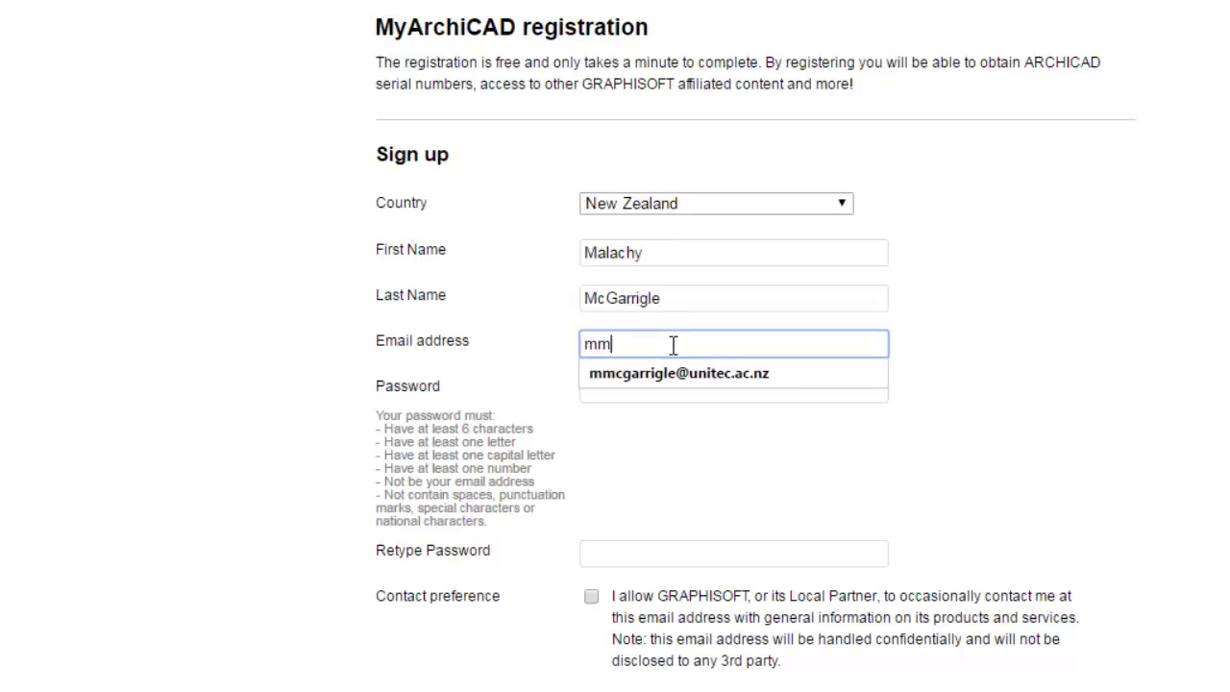
click(676, 369)
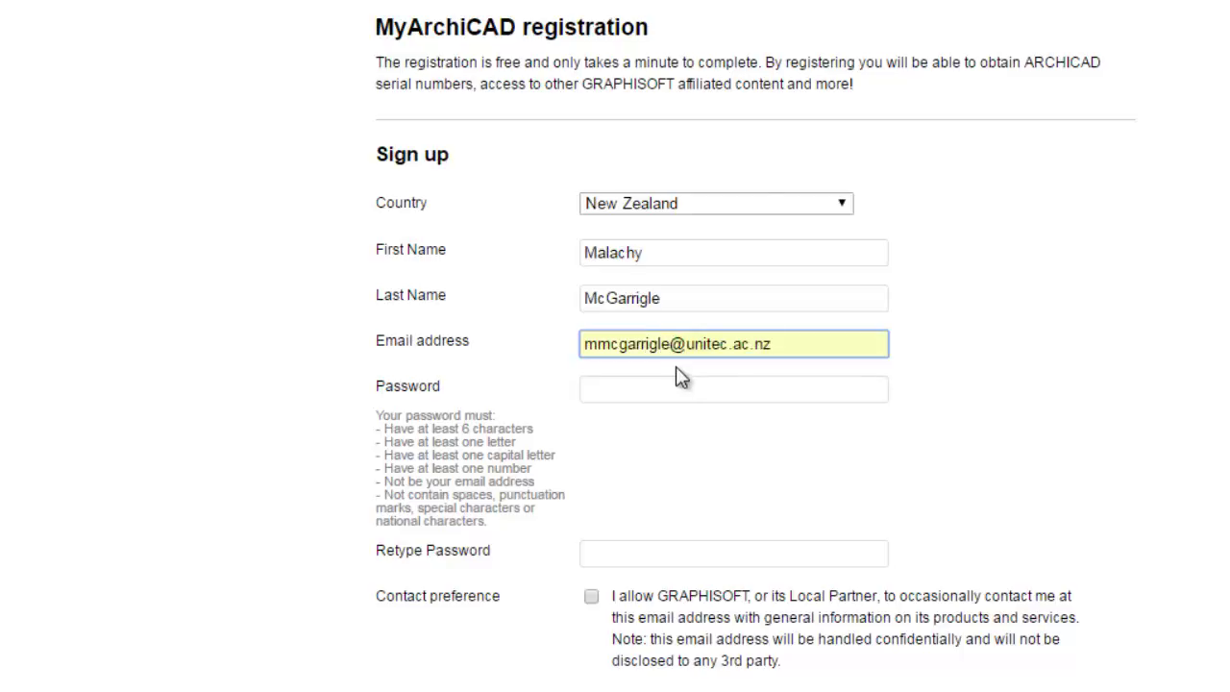
click(604, 392)
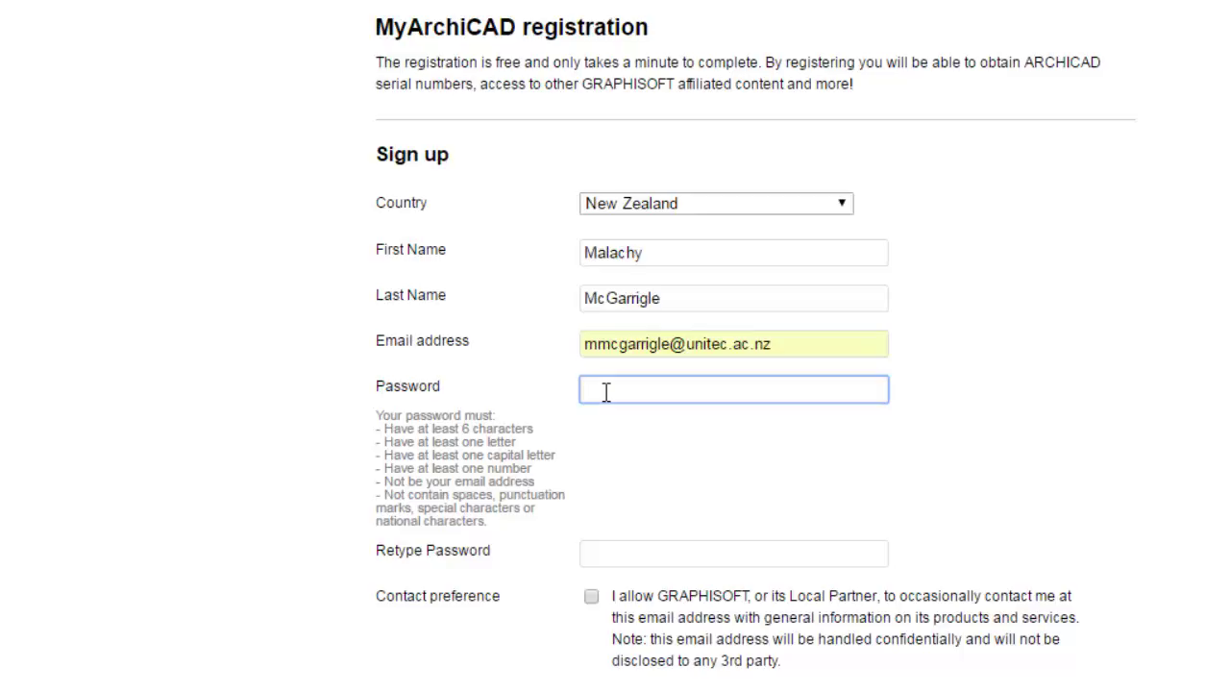
click(599, 550)
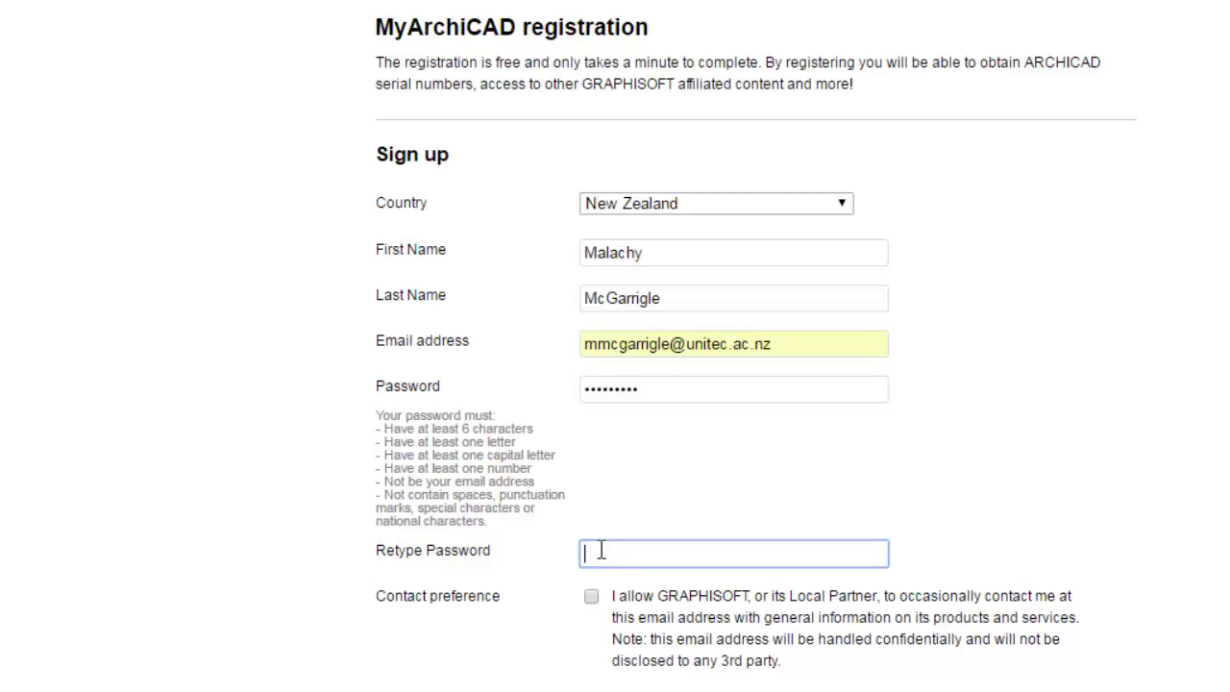
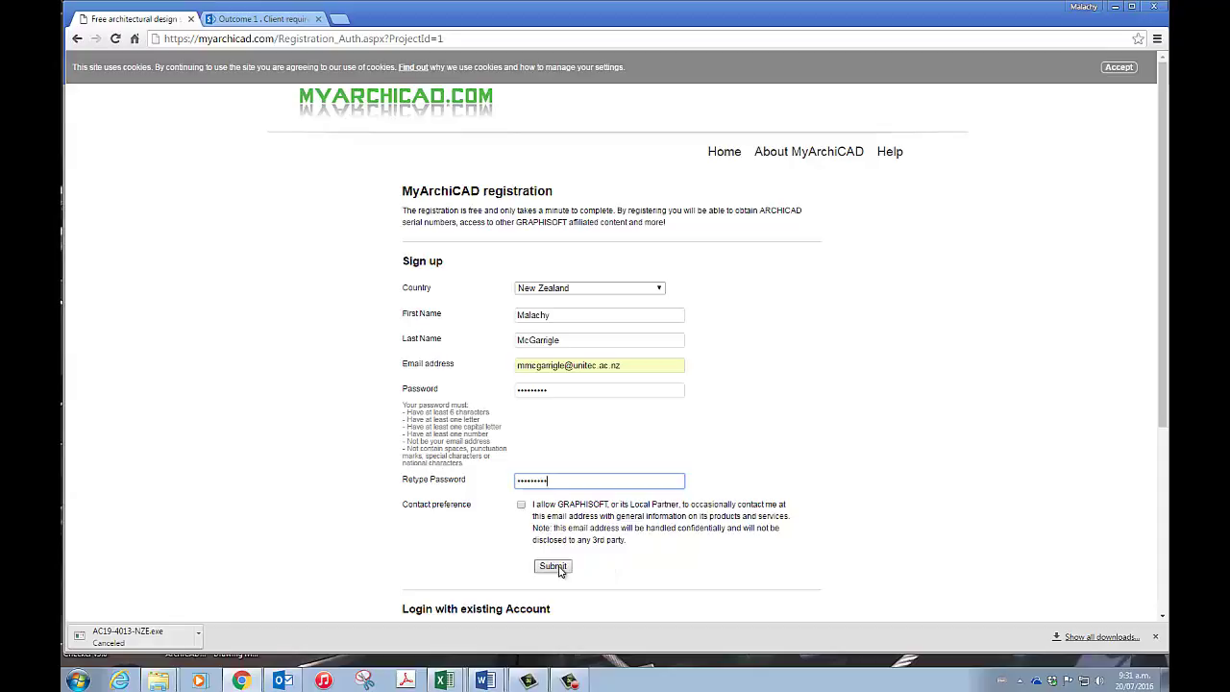
- Submit the registration to reach the My Products page with the ARCHICAD 19 serial number
click(558, 567)
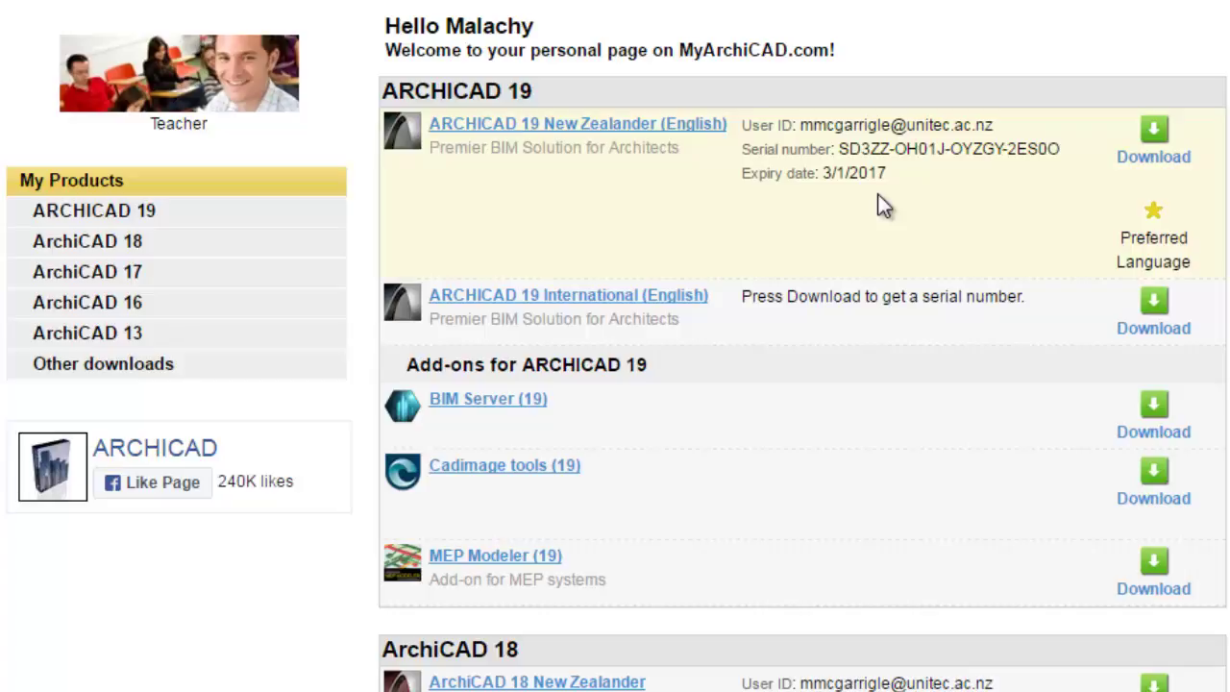
- Open the download page for ARCHICAD 19 New Zealander (English)
click(1157, 135)
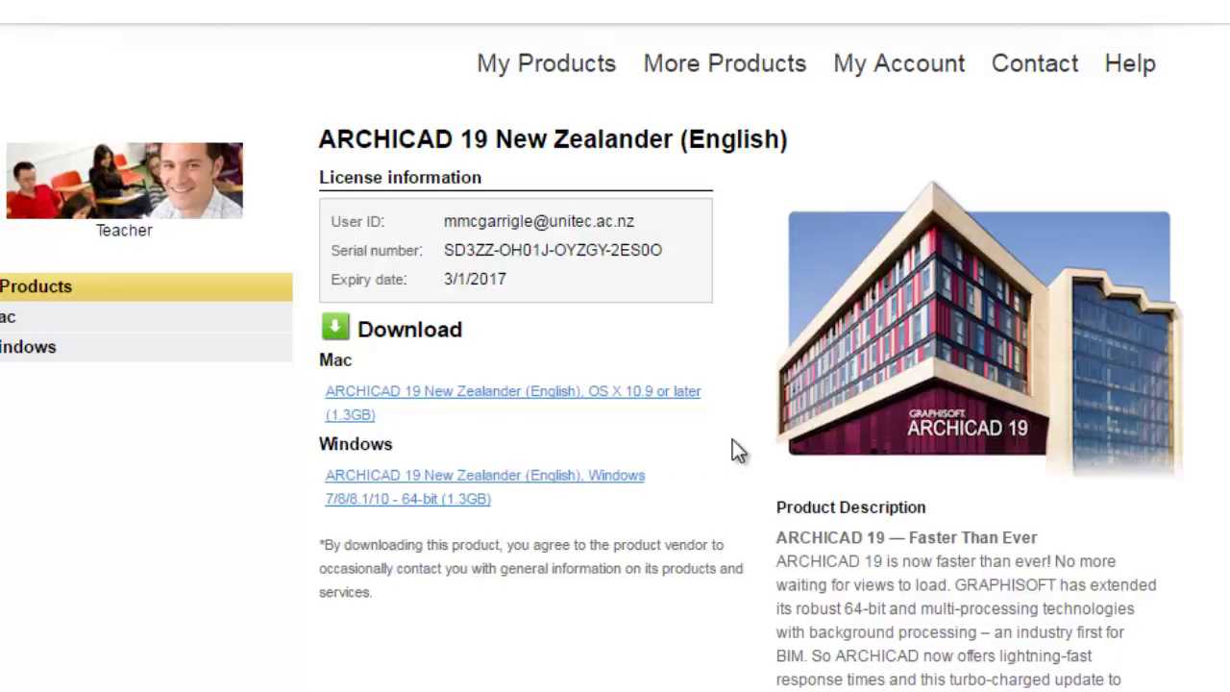
- Download the Windows 7/8/8.1/10 64-bit installer
click(516, 485)
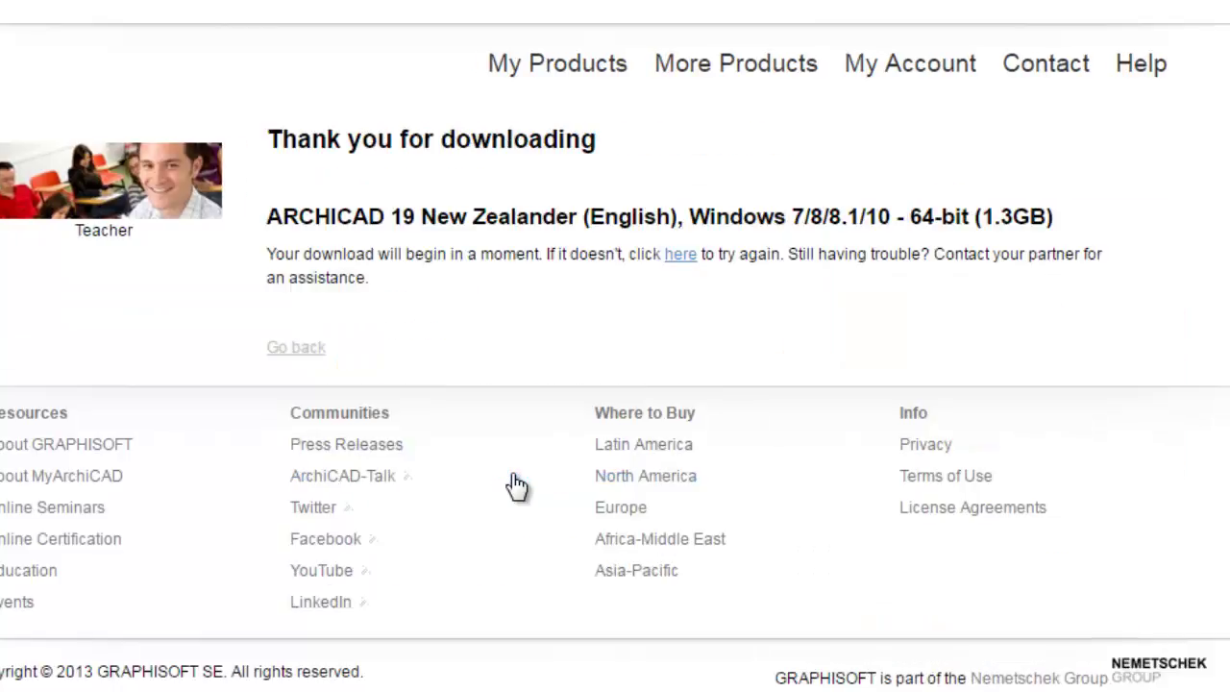